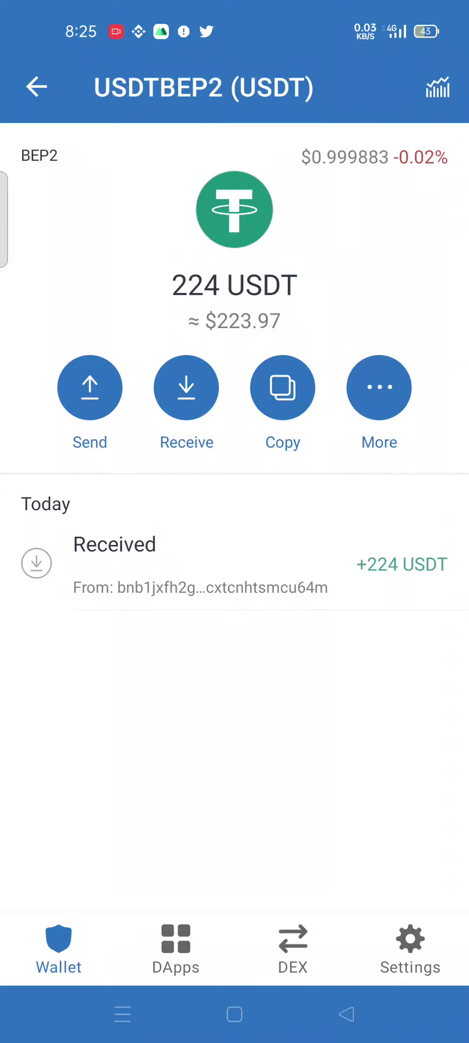
Leave Trust Wallet's 224 USDT BEP2 page for the phone's home screen.
click(235, 1014)
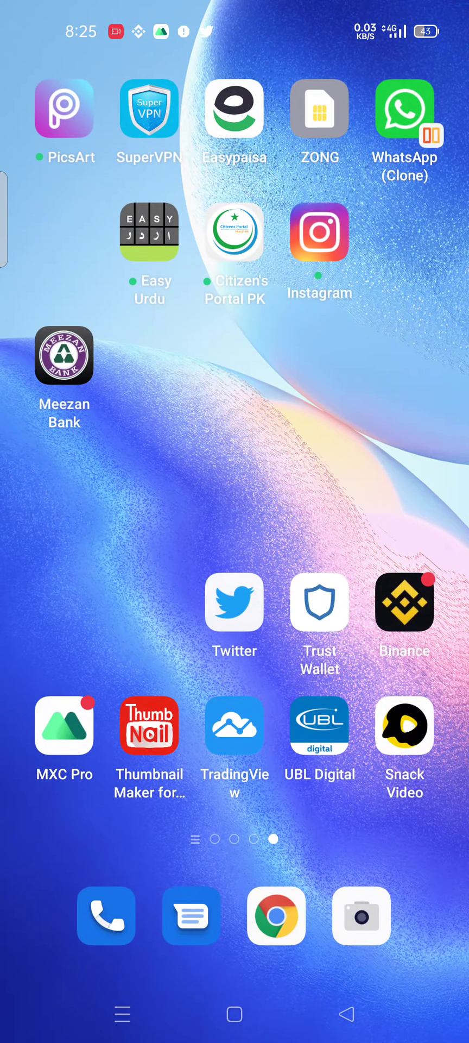
Open Binance and go back to the USDT asset page showing 21.8285 USDT.
click(422, 604)
scroll(325, 652, up, 3)
click(28, 80)
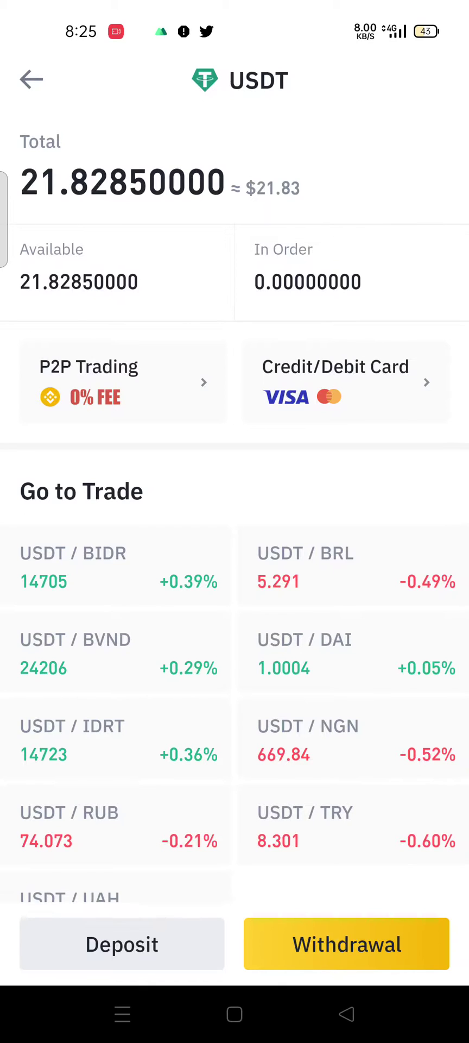
scroll(226, 546, down, 2)
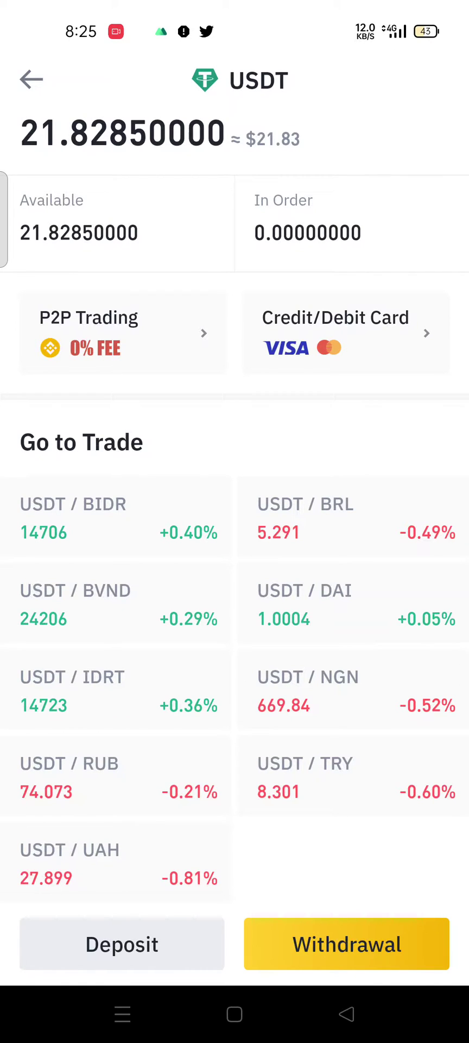
Open the USDT deposit page on the BEP2 network and acknowledge the memo warning.
click(169, 937)
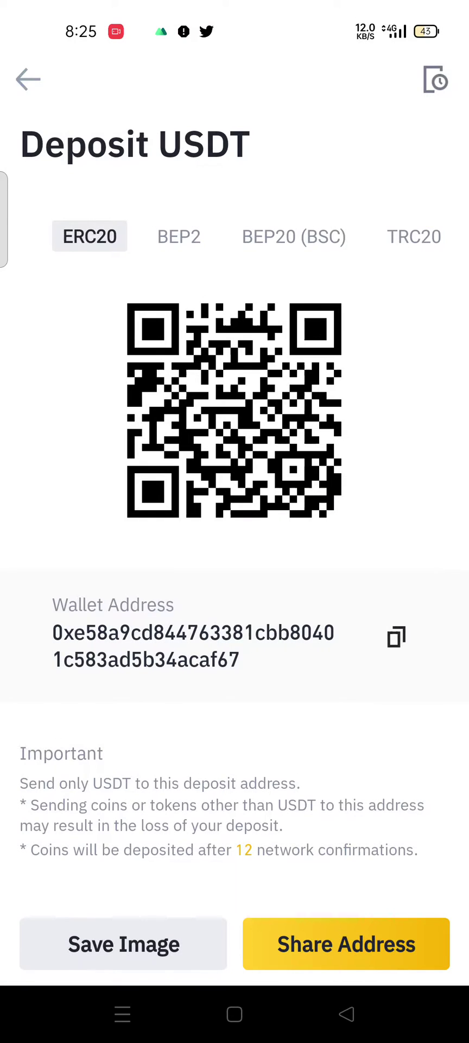
click(188, 251)
click(179, 248)
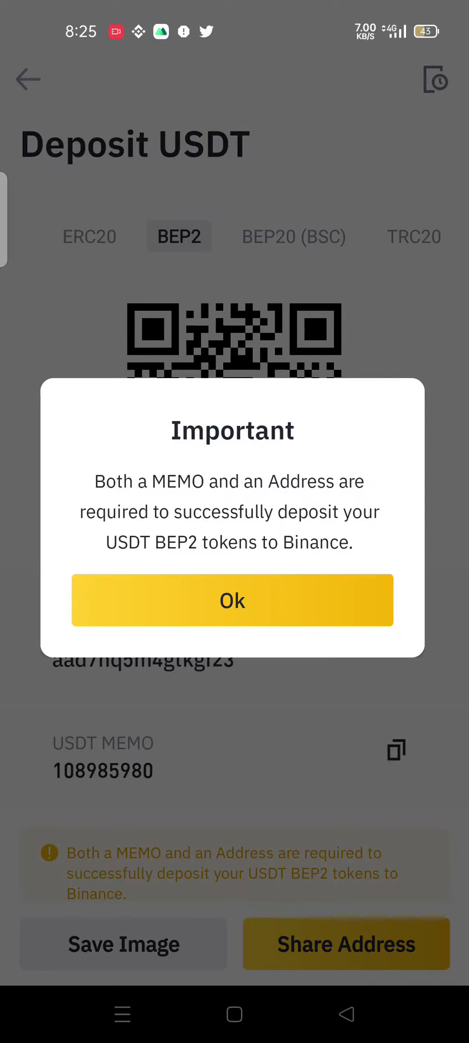
drag(436, 500, 384, 282)
click(275, 589)
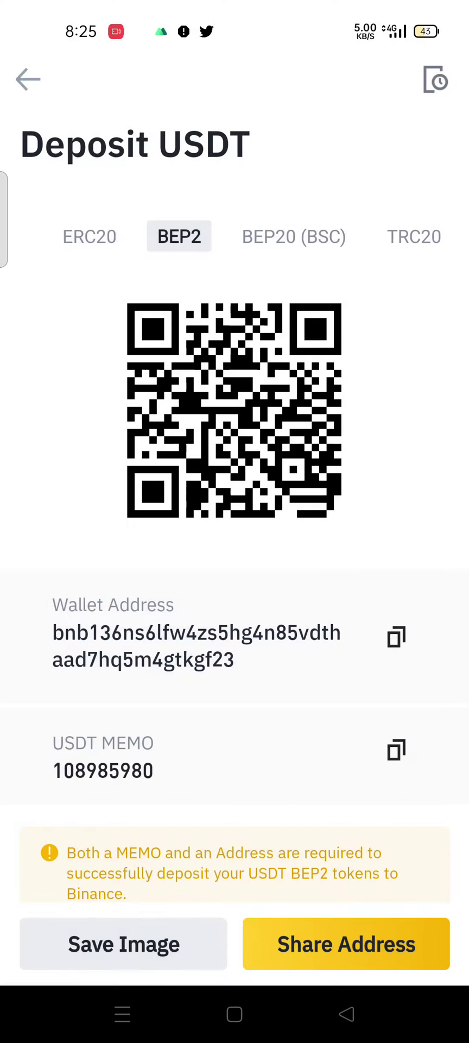
Copy the BEP2 deposit wallet address and switch back to Trust Wallet.
drag(404, 521, 404, 458)
scroll(235, 489, up, 2)
click(397, 637)
click(123, 1014)
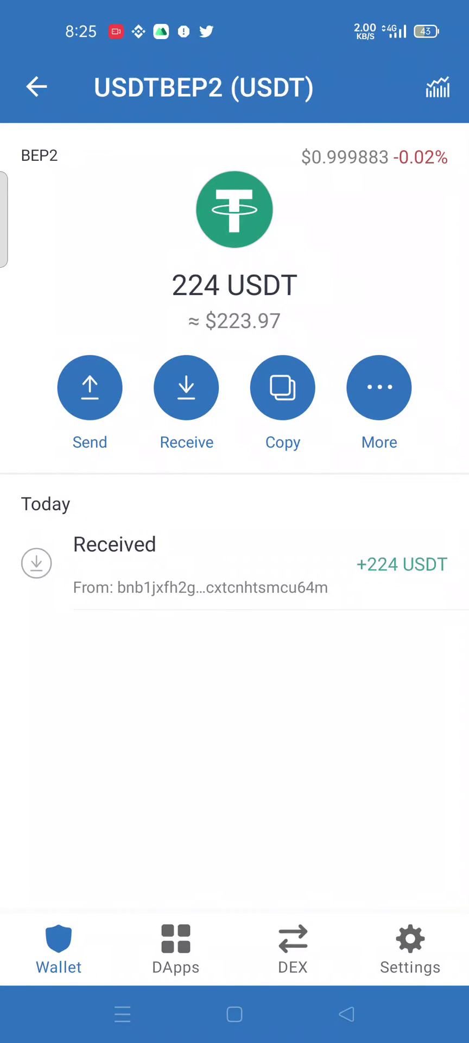
Start sending the full 224 USDT to the pasted Binance BEP2 address, then fetch Binance's memo.
click(90, 387)
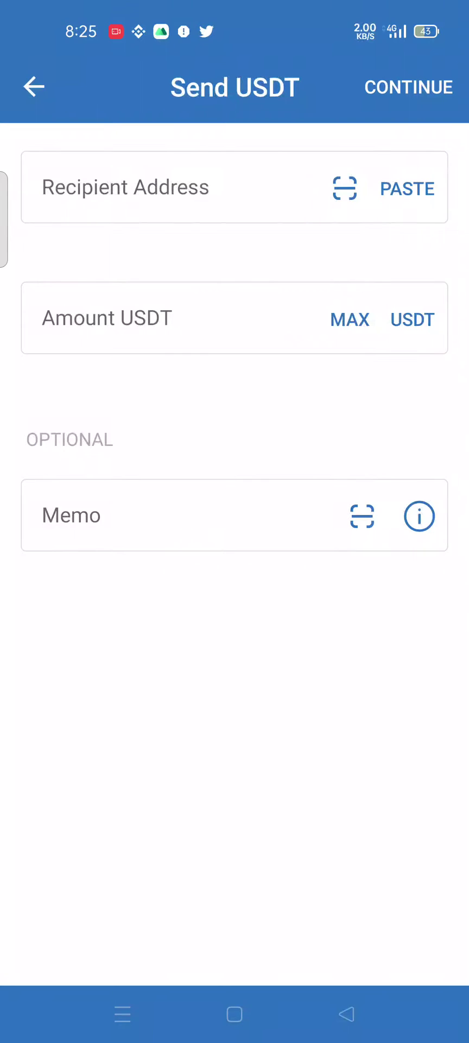
click(408, 189)
mouse_move(228, 209)
mouse_down()
mouse_move(137, 212)
mouse_move(16, 251)
mouse_up()
click(86, 217)
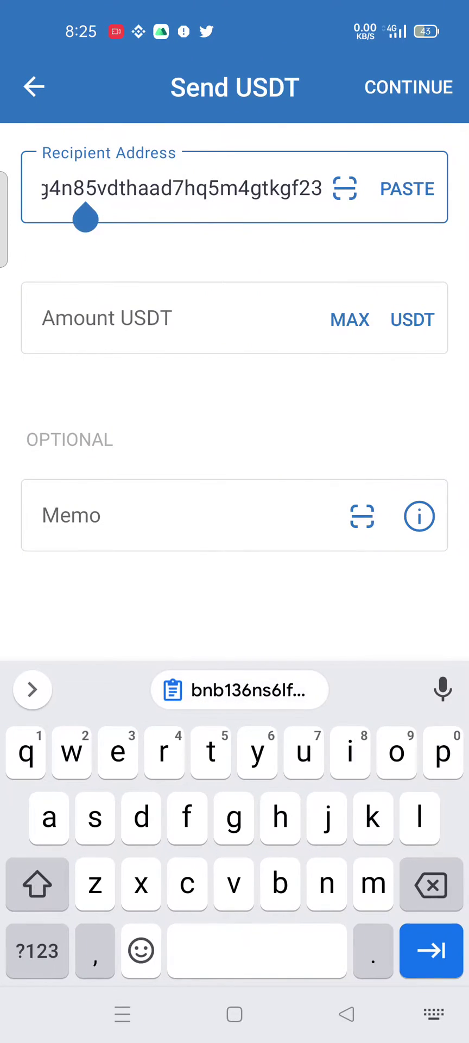
click(350, 319)
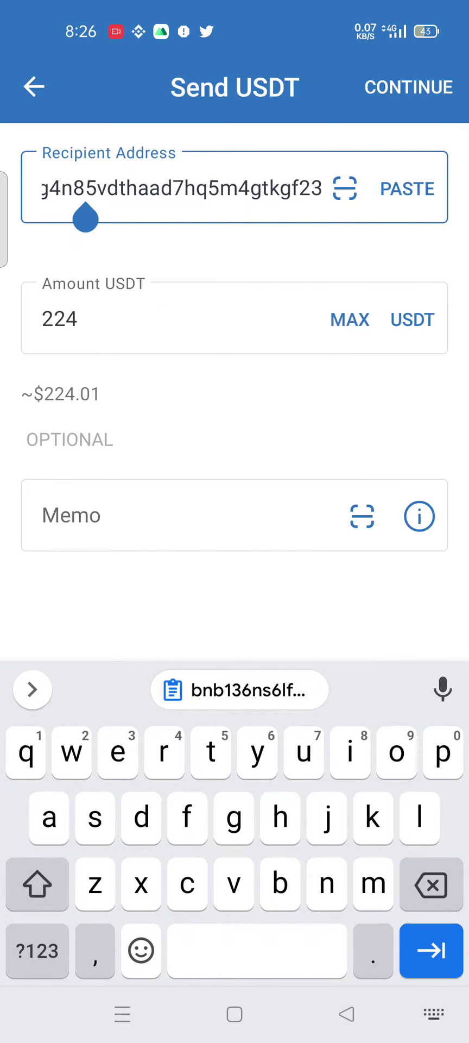
click(140, 1014)
click(54, 435)
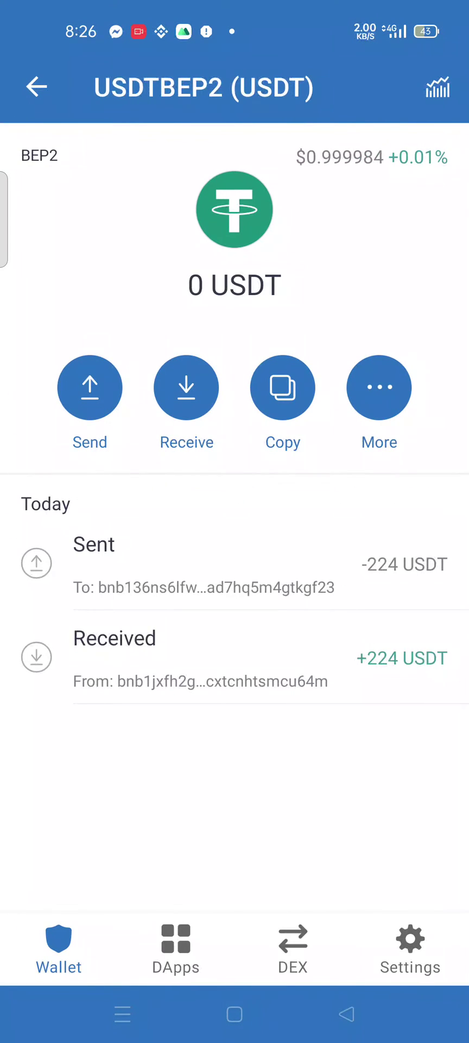
Refresh Trust Wallet and open the 'Sent: 224 USDT' notification to view the transfer.
drag(312, 572, 273, 882)
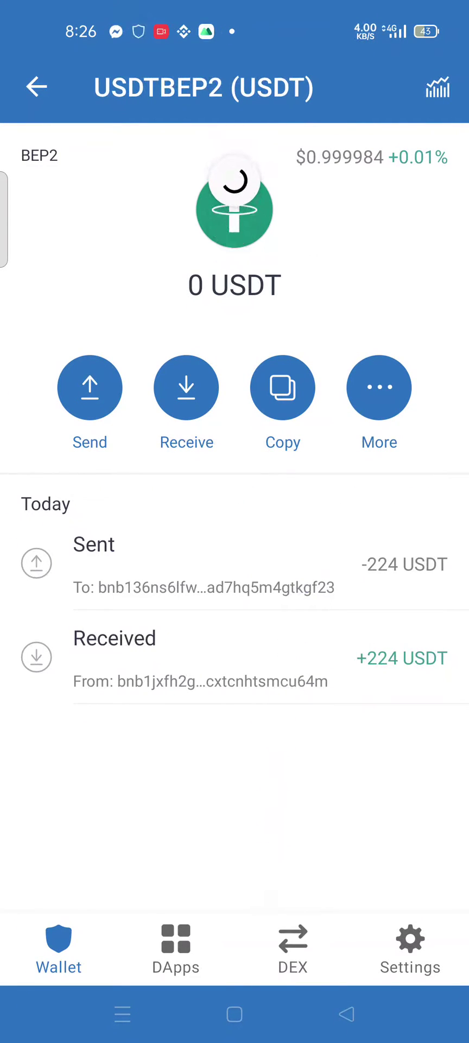
drag(235, 11, 235, 543)
drag(272, 490, 97, 500)
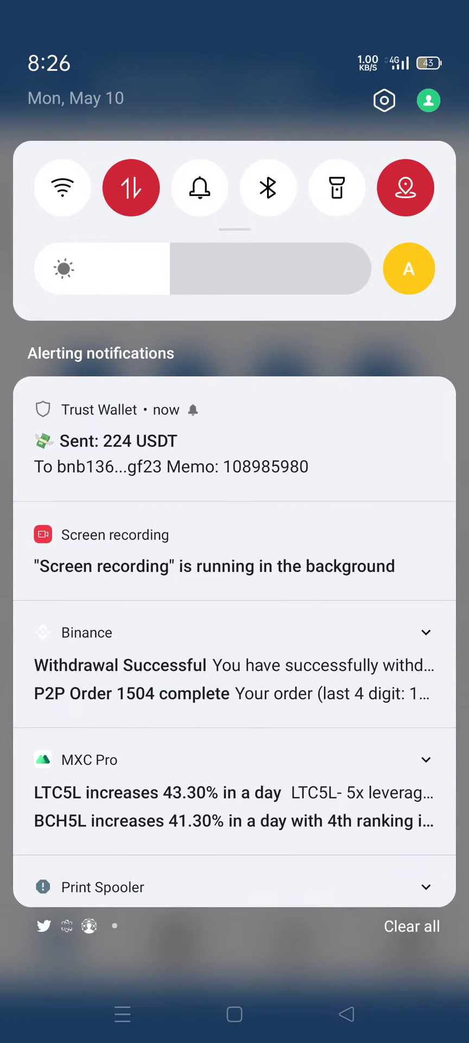
click(295, 448)
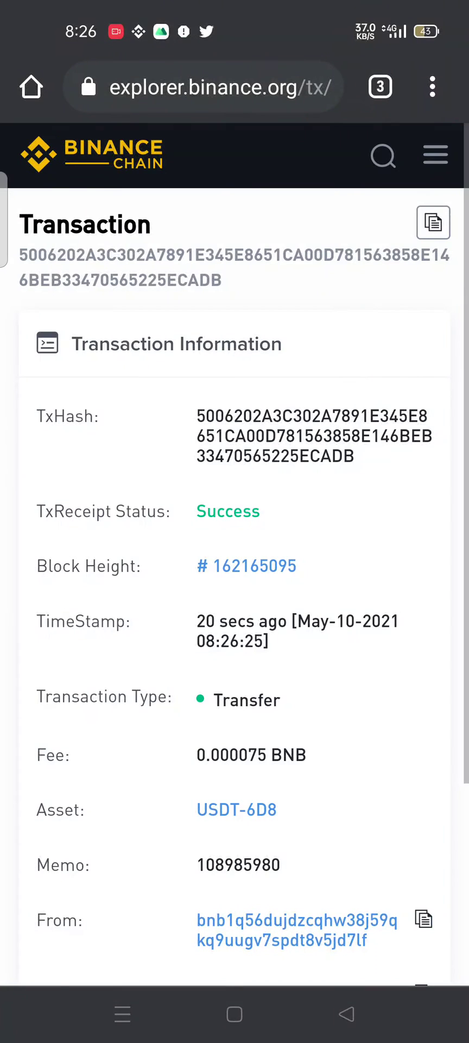
Review the Success explorer record with memo 108985980, then return to the home screen.
scroll(351, 595, down, 2)
scroll(388, 600, down, 3)
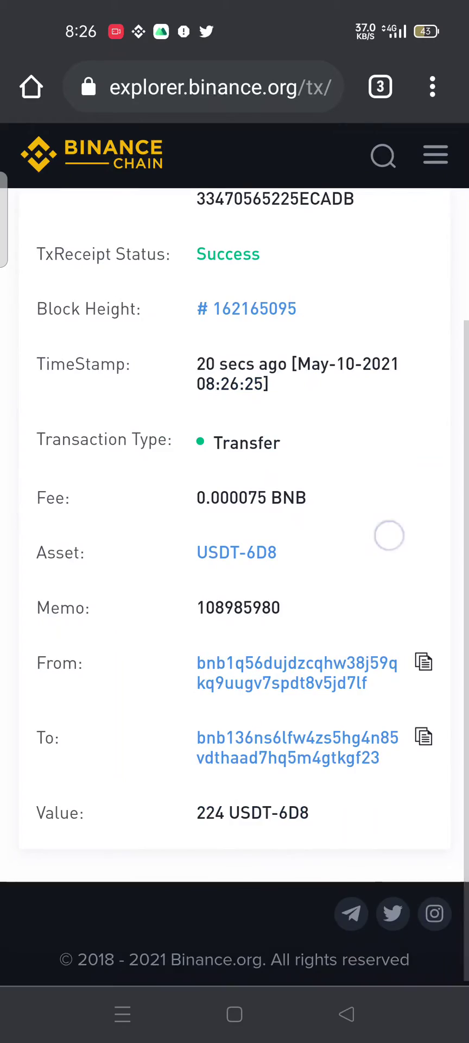
scroll(442, 672, up, 4)
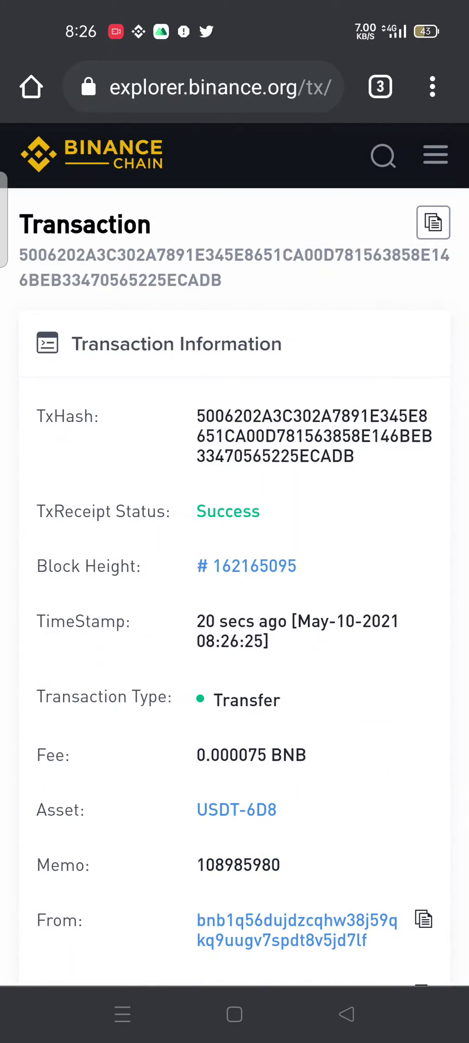
click(235, 1014)
Reopen Binance, return to the Spot wallet overview and refresh its balances.
click(414, 601)
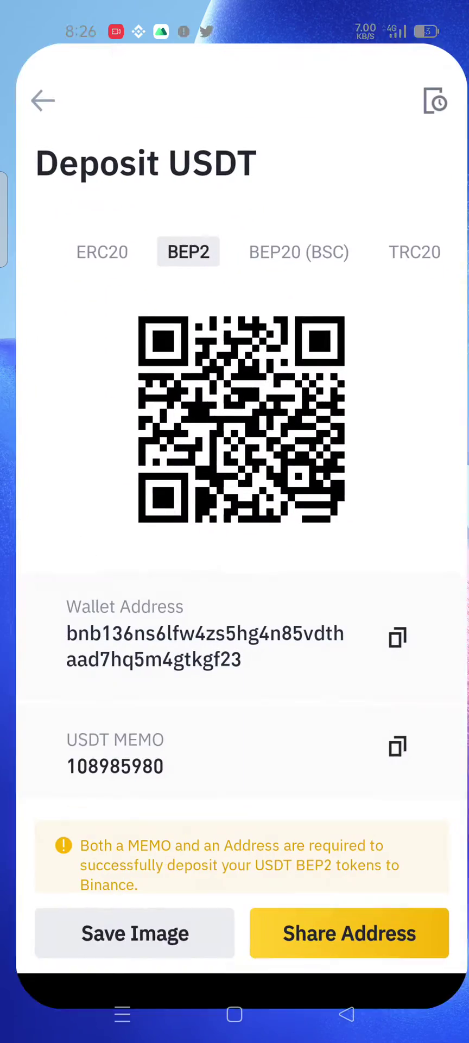
click(347, 1015)
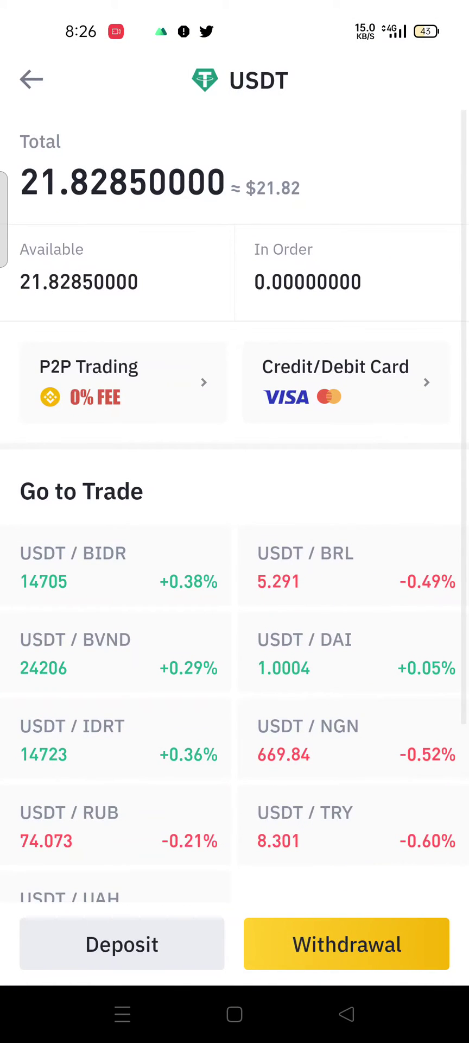
click(33, 104)
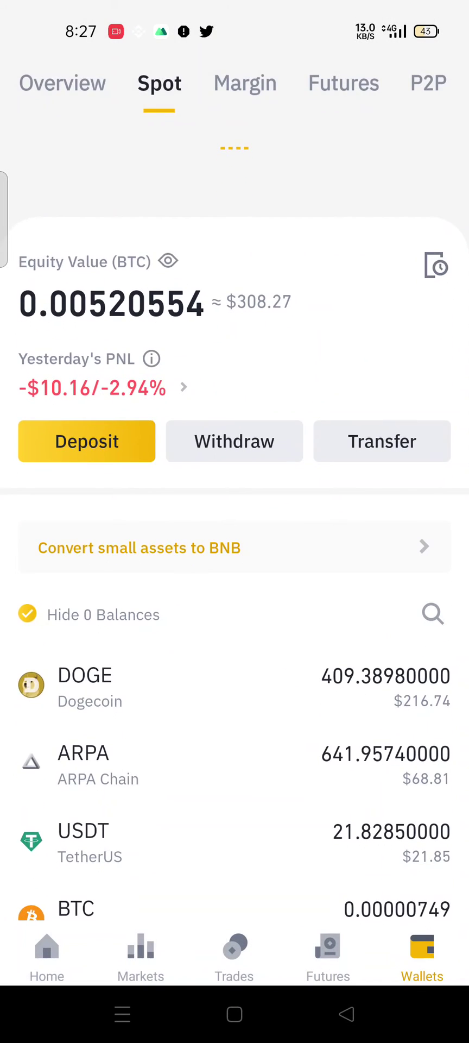
click(412, 728)
drag(235, 435, 235, 543)
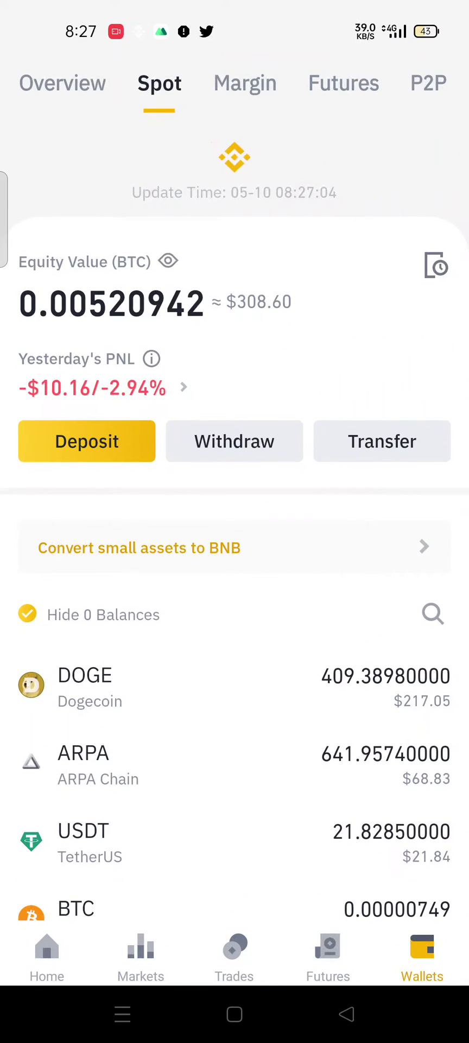
Check USDT details and notifications; the balance still shows 21.8285 USDT.
click(220, 736)
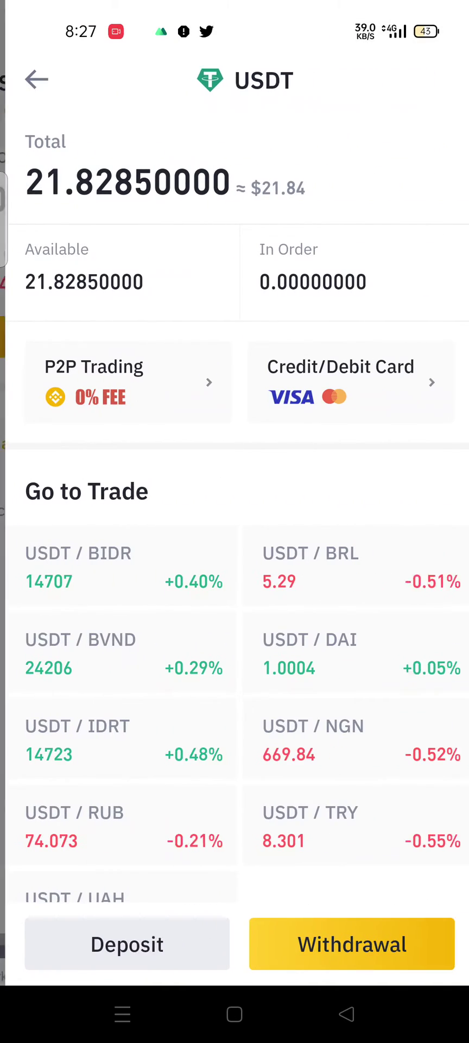
scroll(319, 432, down, 2)
scroll(279, 375, up, 2)
scroll(337, 554, up, 2)
drag(103, 204, 89, 652)
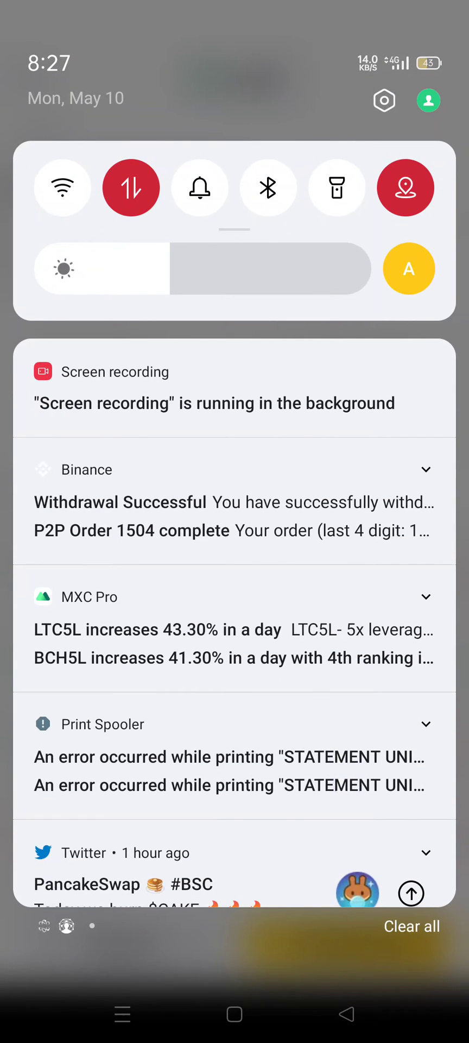
drag(235, 815, 235, 271)
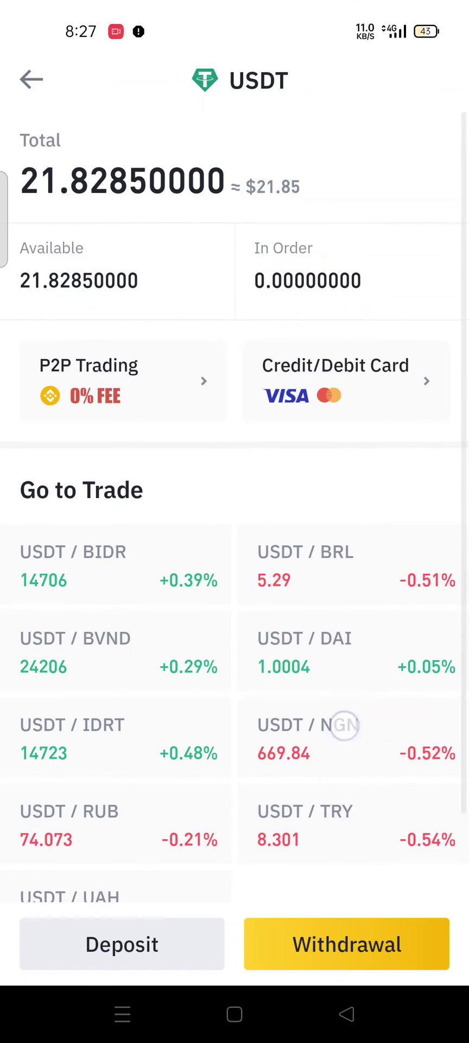
drag(354, 699, 367, 777)
drag(308, 852, 350, 753)
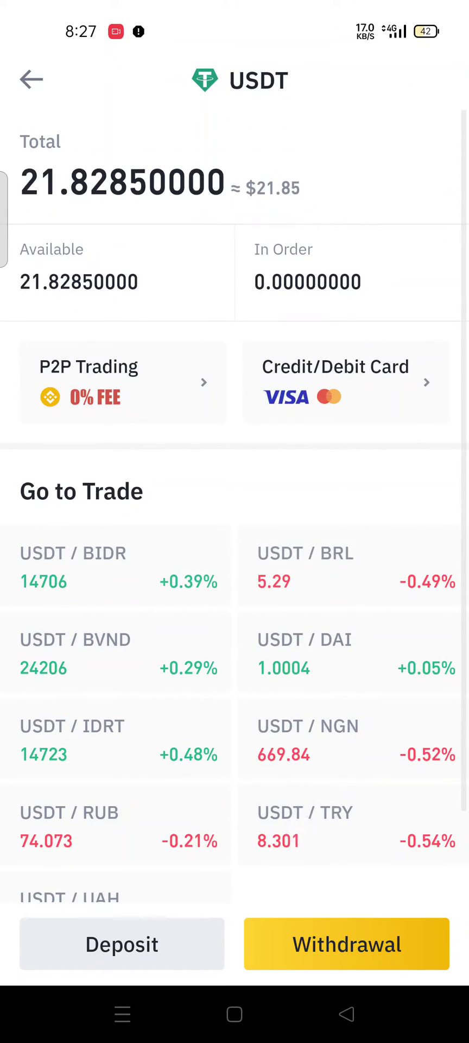
click(31, 79)
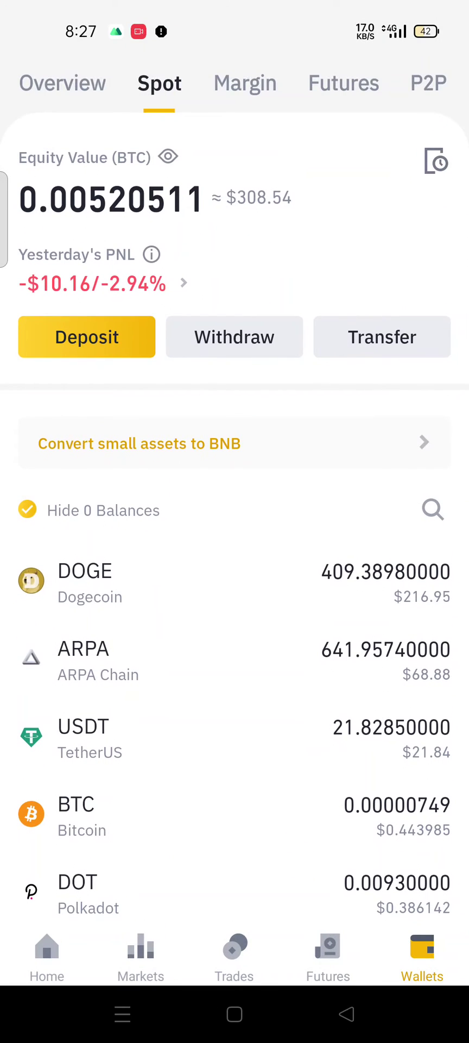
Check notifications again, reopen the USDT details and open the Deposit USDT page.
drag(84, 22, 87, 380)
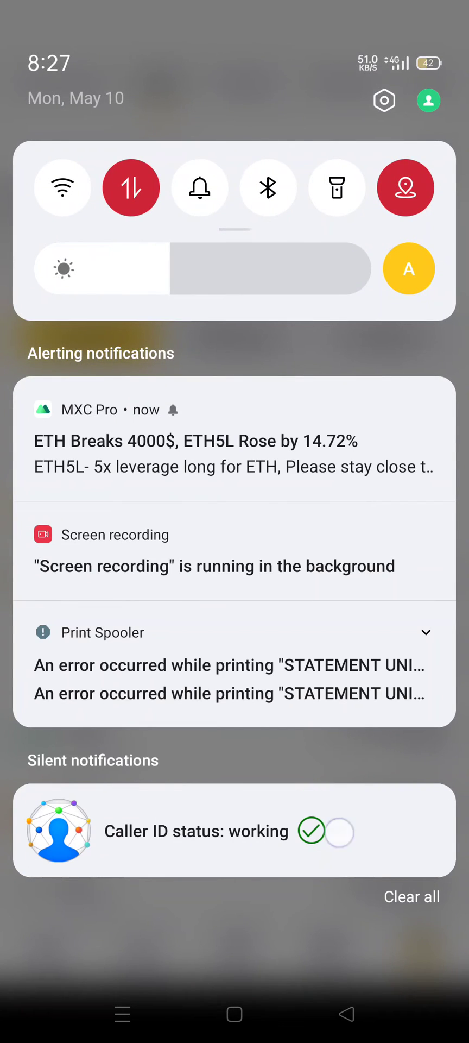
mouse_move(234, 815)
mouse_down()
mouse_move(235, 435)
mouse_move(235, 543)
mouse_up()
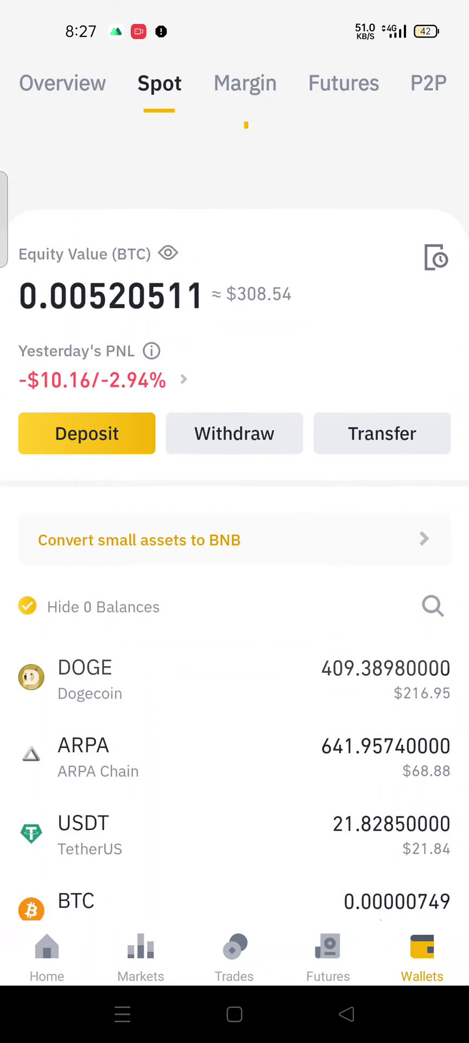
click(398, 843)
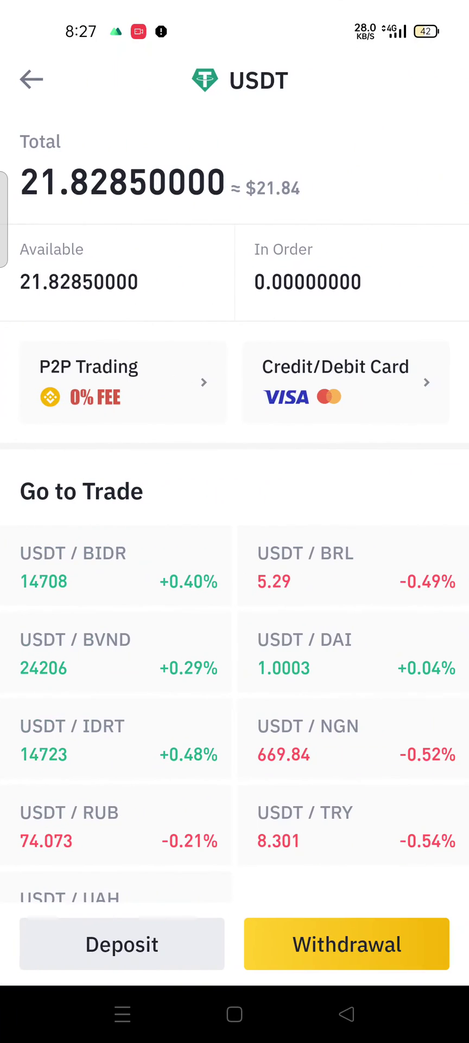
scroll(405, 825, down, 1)
scroll(404, 825, up, 1)
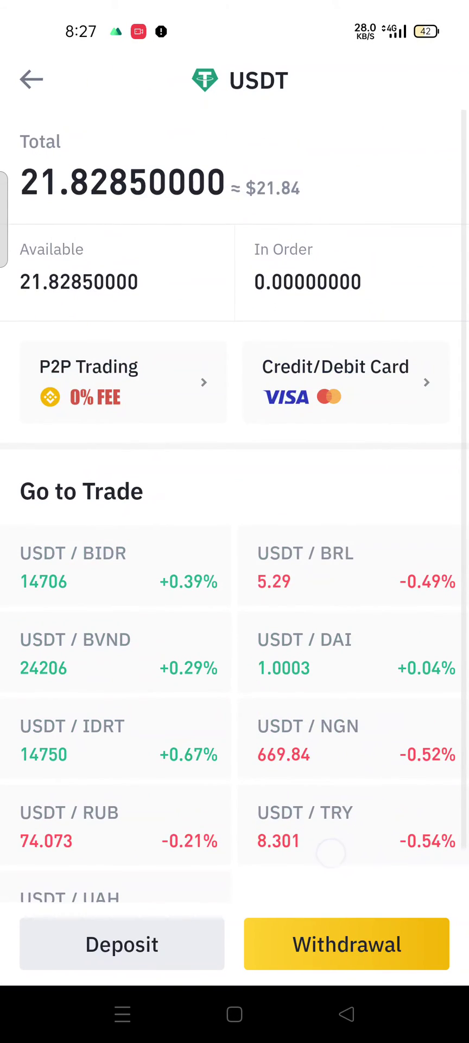
scroll(332, 617, down, 1)
scroll(333, 618, up, 1)
click(122, 944)
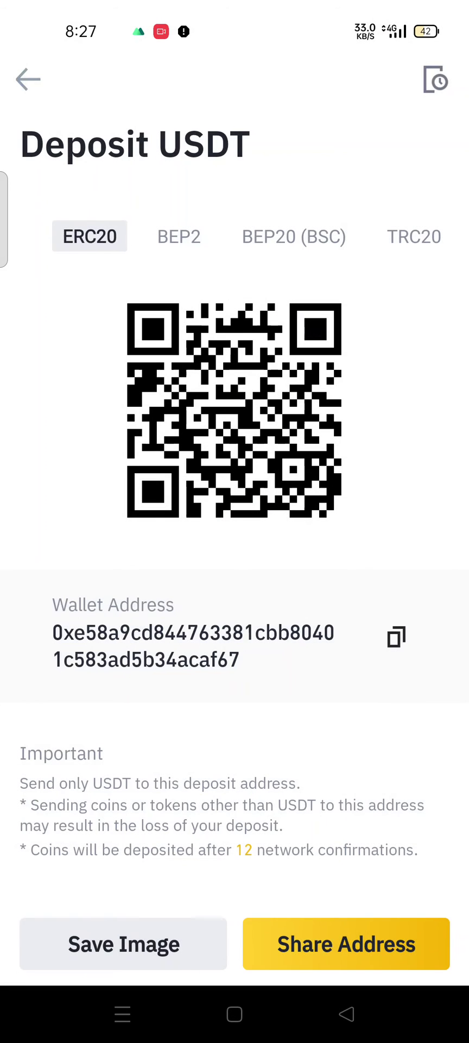
Open Binance's Deposit Successful notification from the notification shade.
scroll(333, 758, down, 1)
scroll(332, 758, up, 1)
mouse_move(333, 5)
mouse_down()
mouse_move(377, 388)
mouse_move(342, 625)
mouse_up()
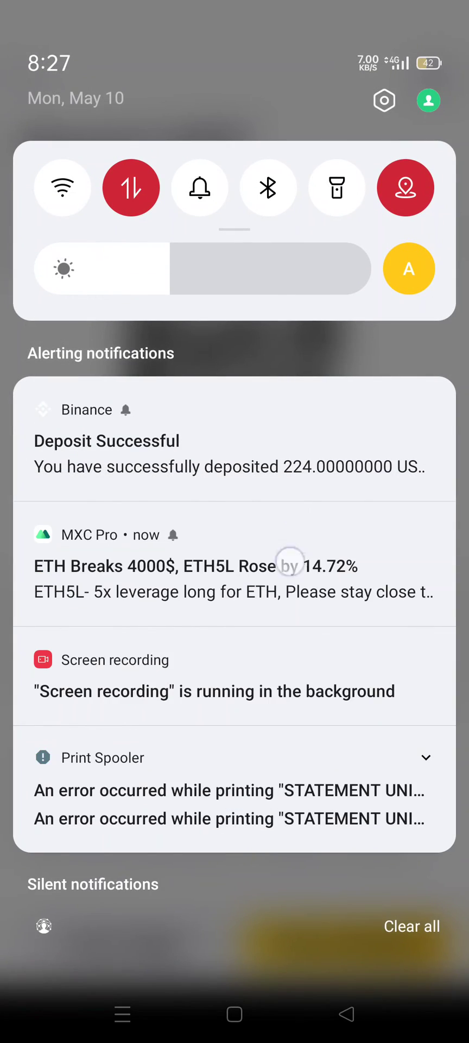
drag(288, 561, 294, 815)
drag(390, 454, 390, 305)
click(356, 460)
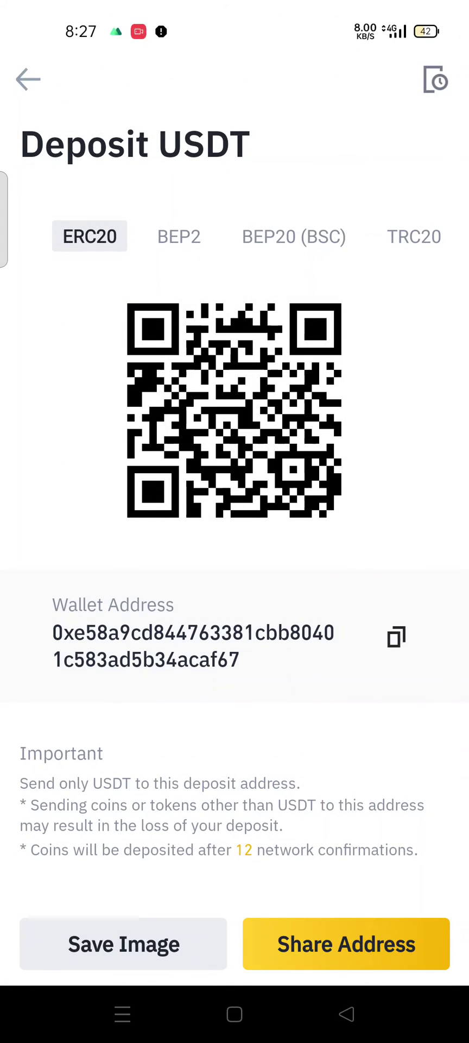
Refresh the Spot wallet and view USDT details showing the new 245.8285 USDT balance.
click(342, 1015)
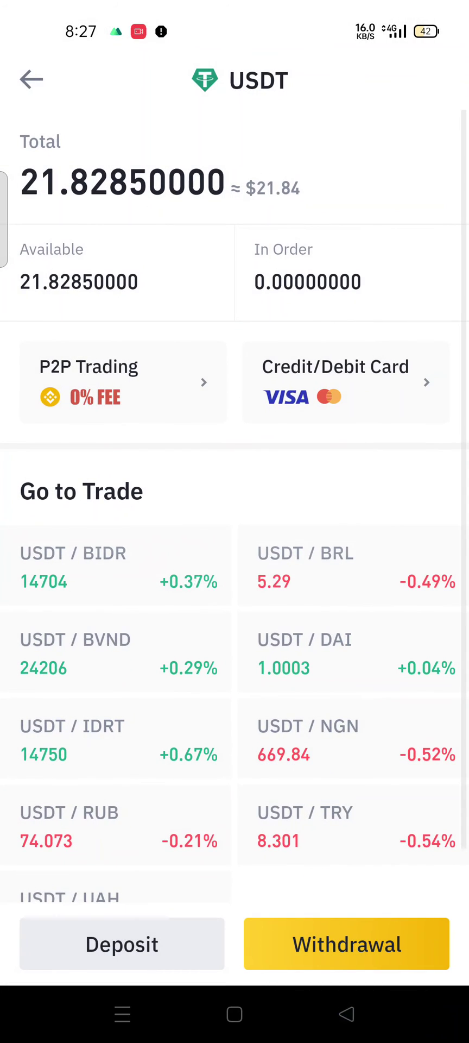
click(31, 79)
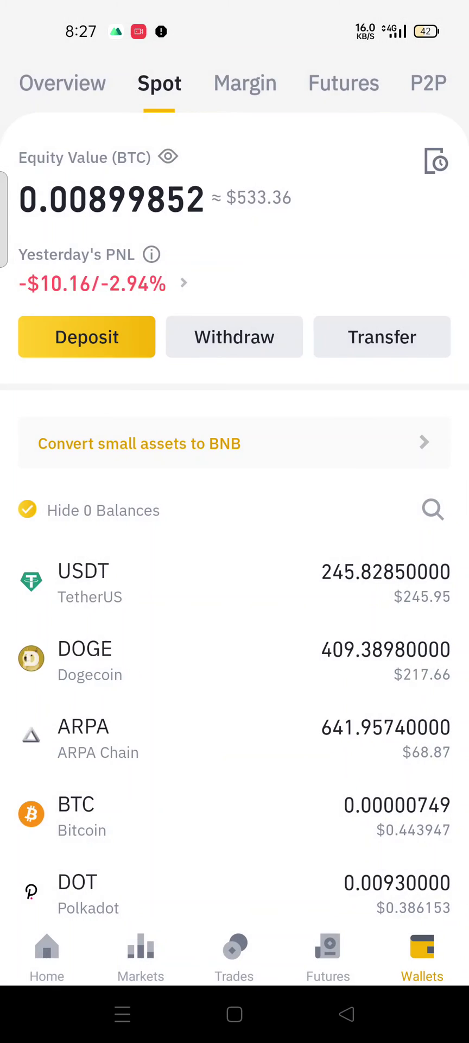
drag(327, 690, 328, 815)
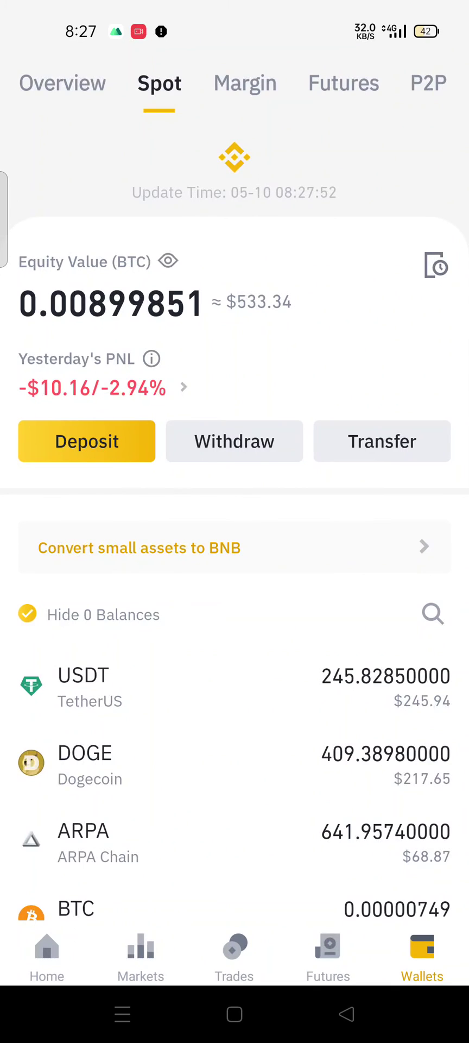
click(361, 566)
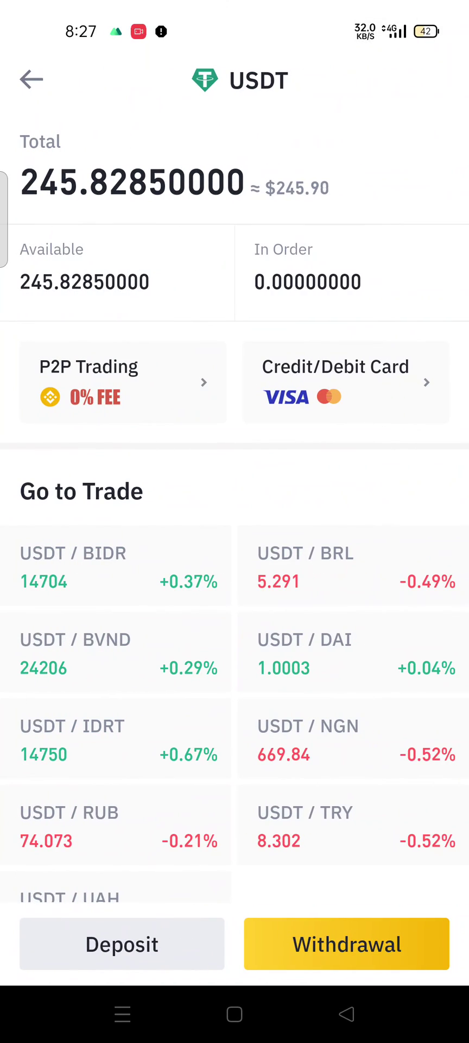
drag(344, 729, 343, 717)
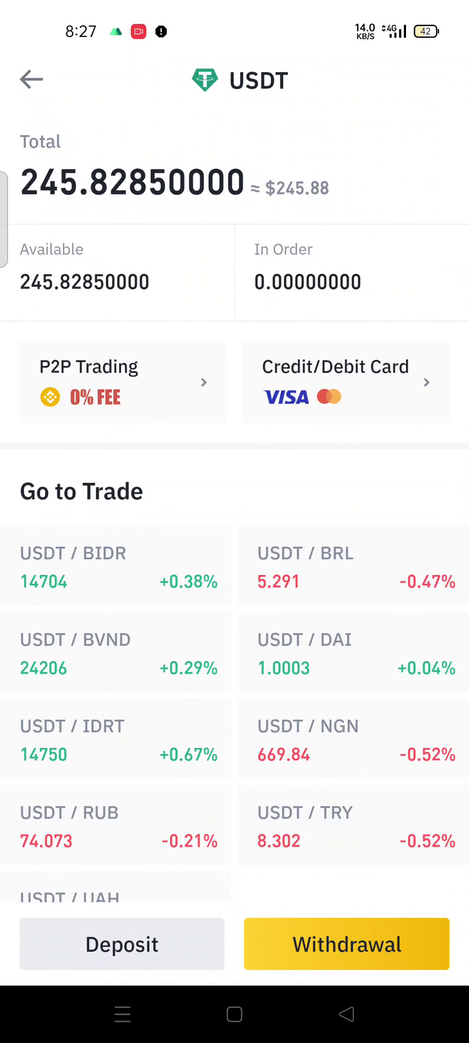